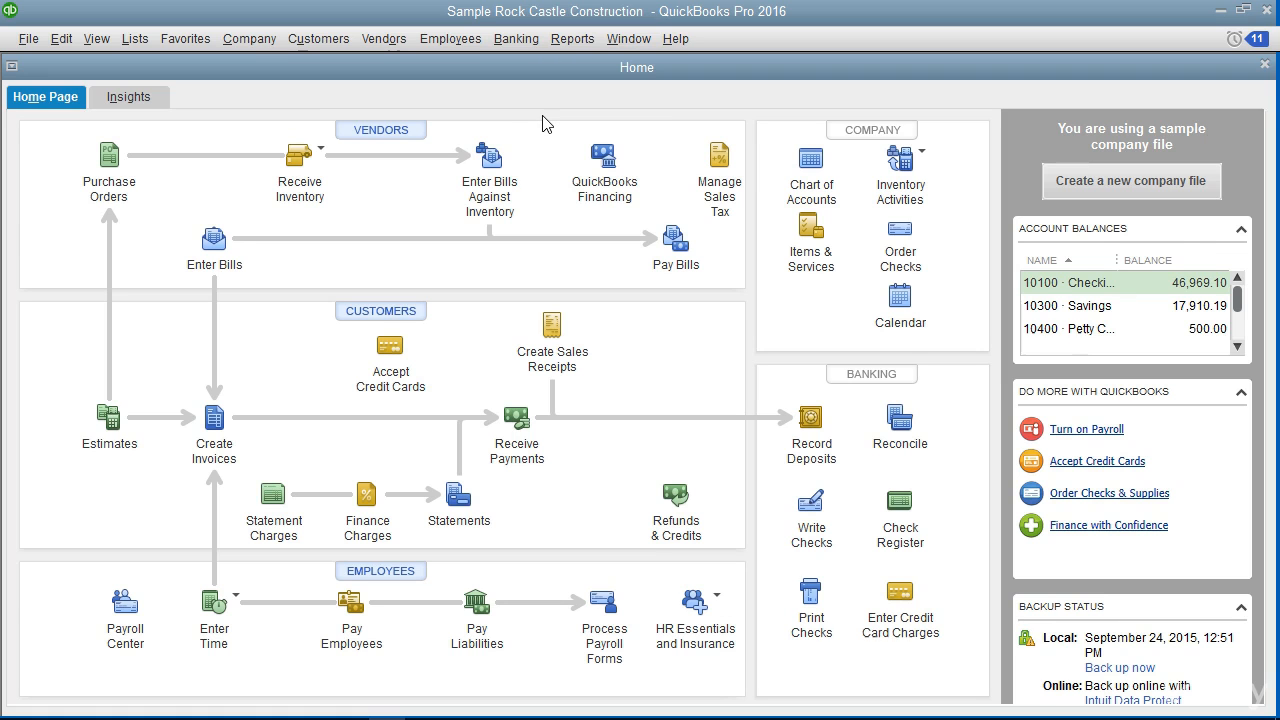
Open the Employee Center from the Employees menu and start a new employee record.
{"action": "left_click", "coordinate": [449, 44]}
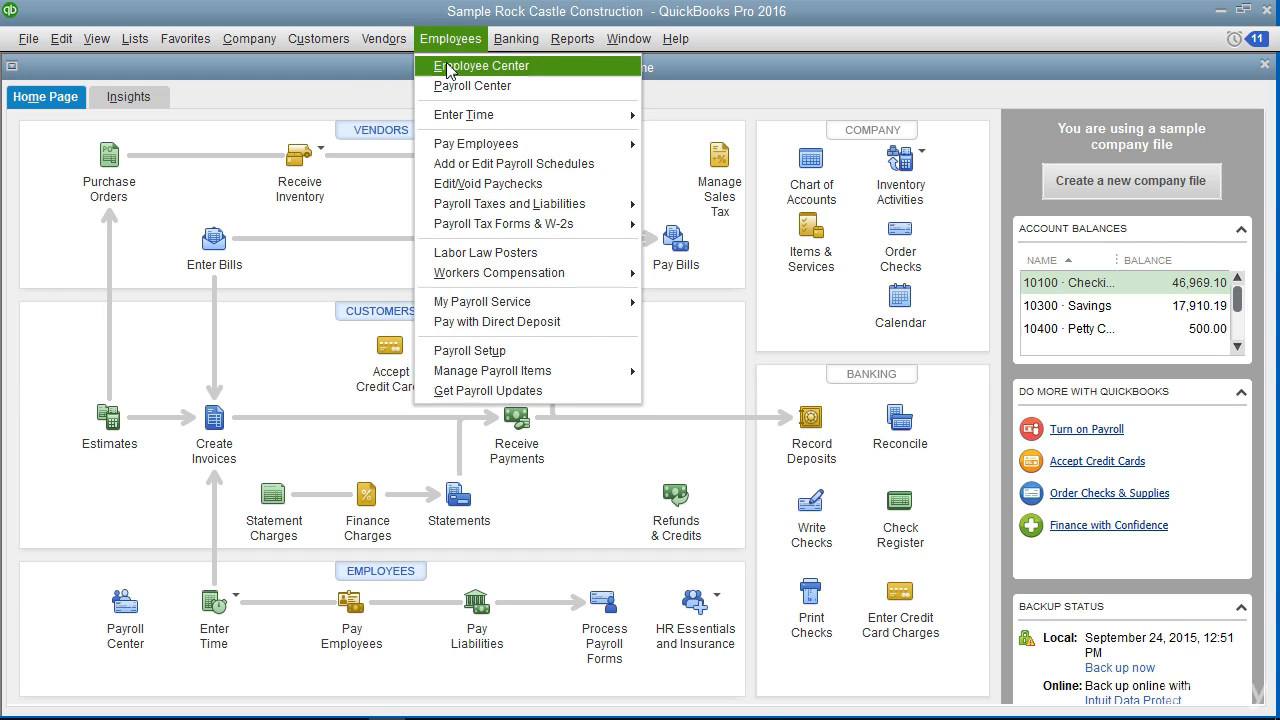
{"action": "left_click", "coordinate": [447, 68]}
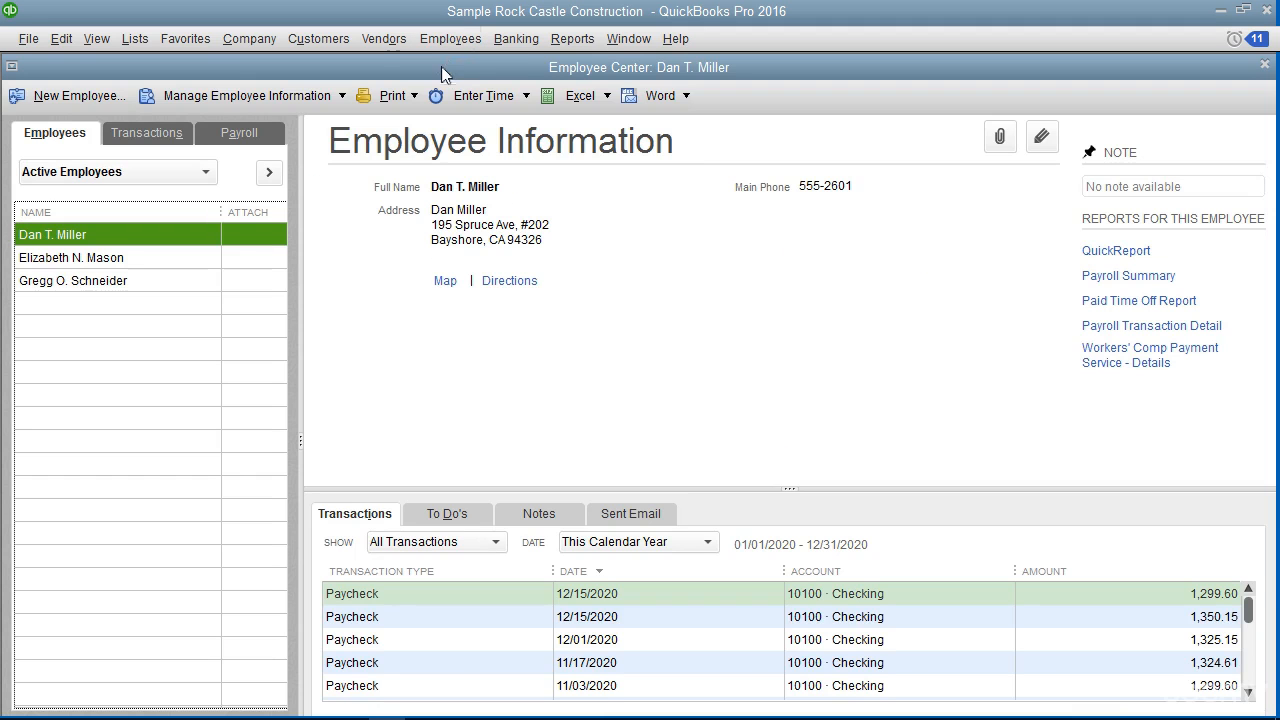
{"action": "left_click", "coordinate": [80, 96]}
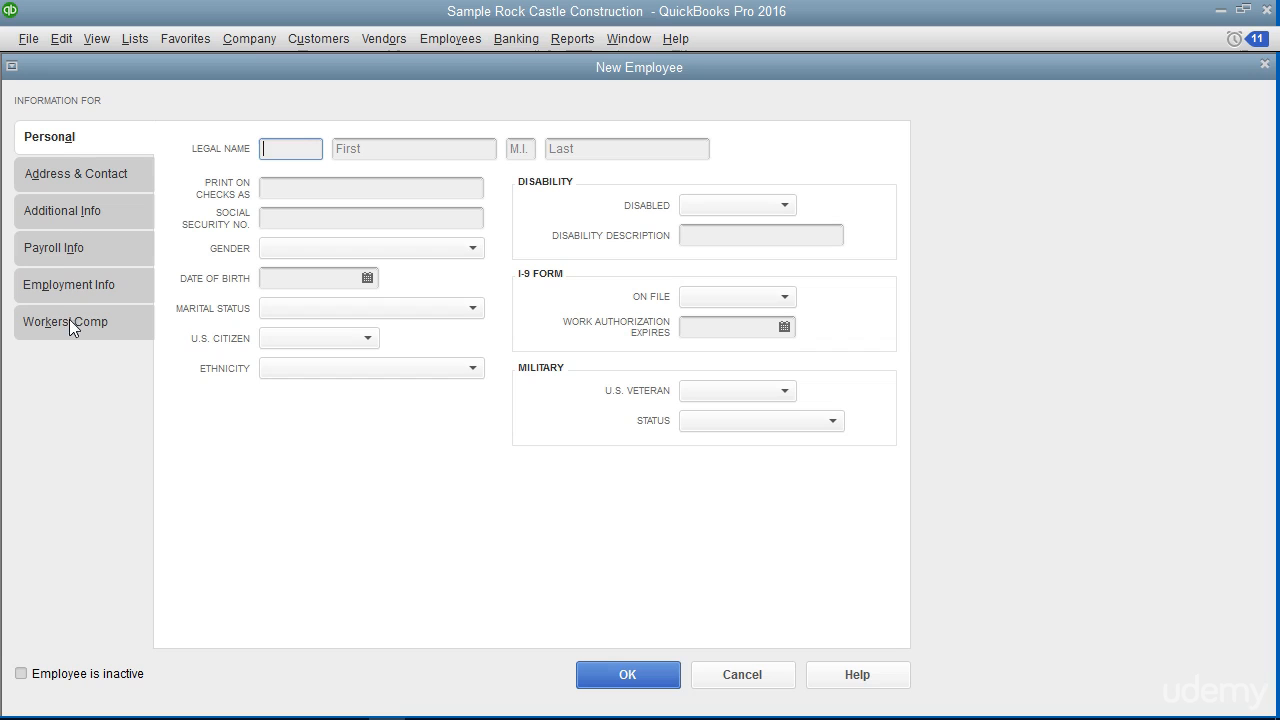
Enter the new hire's salutation, legal name, check-printing name and Social Security number.
{"action": "left_click", "coordinate": [77, 142]}
{"action": "left_click", "coordinate": [265, 148]}
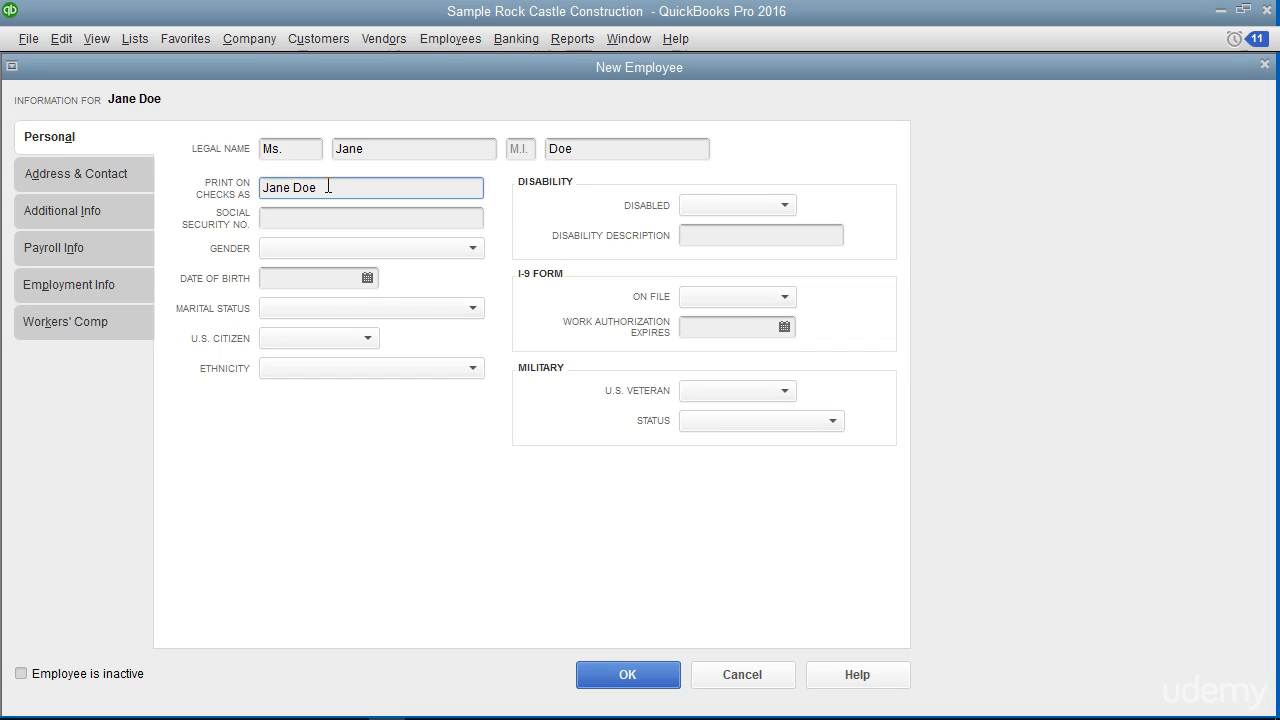
{"action": "left_click", "coordinate": [328, 186]}
{"action": "left_click", "coordinate": [318, 219]}
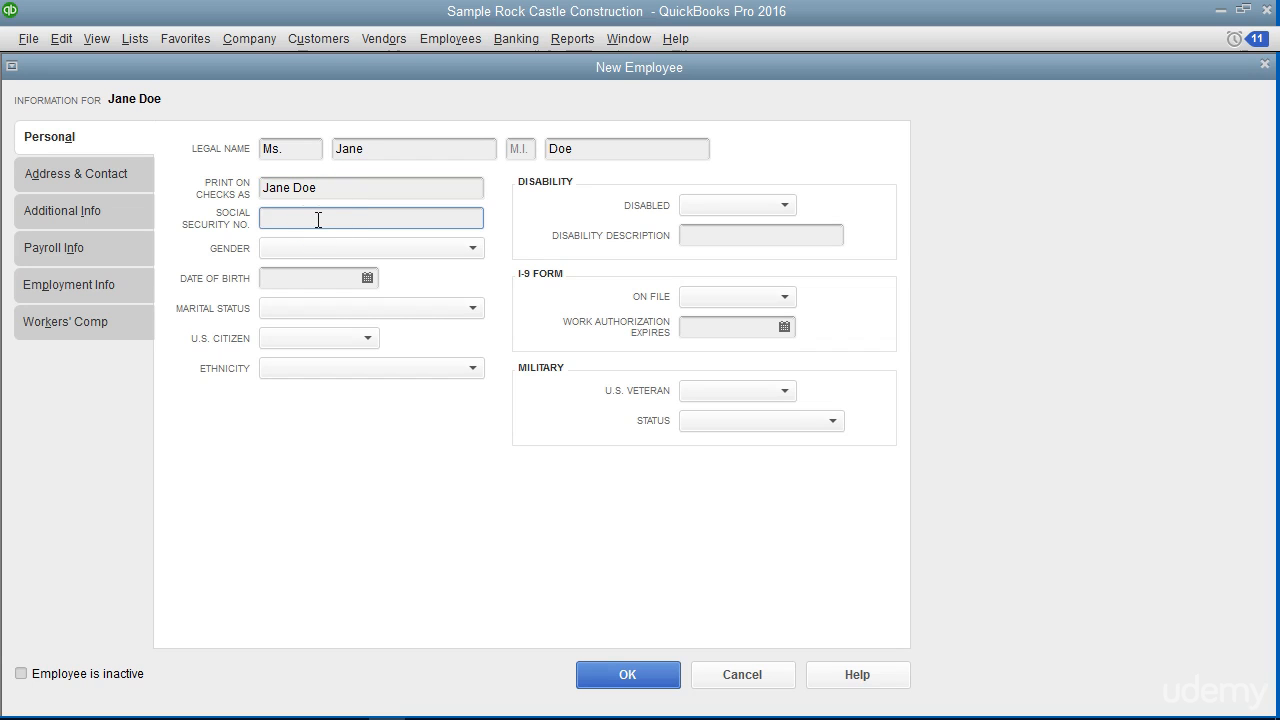
{"action": "type", "text": "123-45-6789"}
{"action": "left_click", "coordinate": [132, 175]}
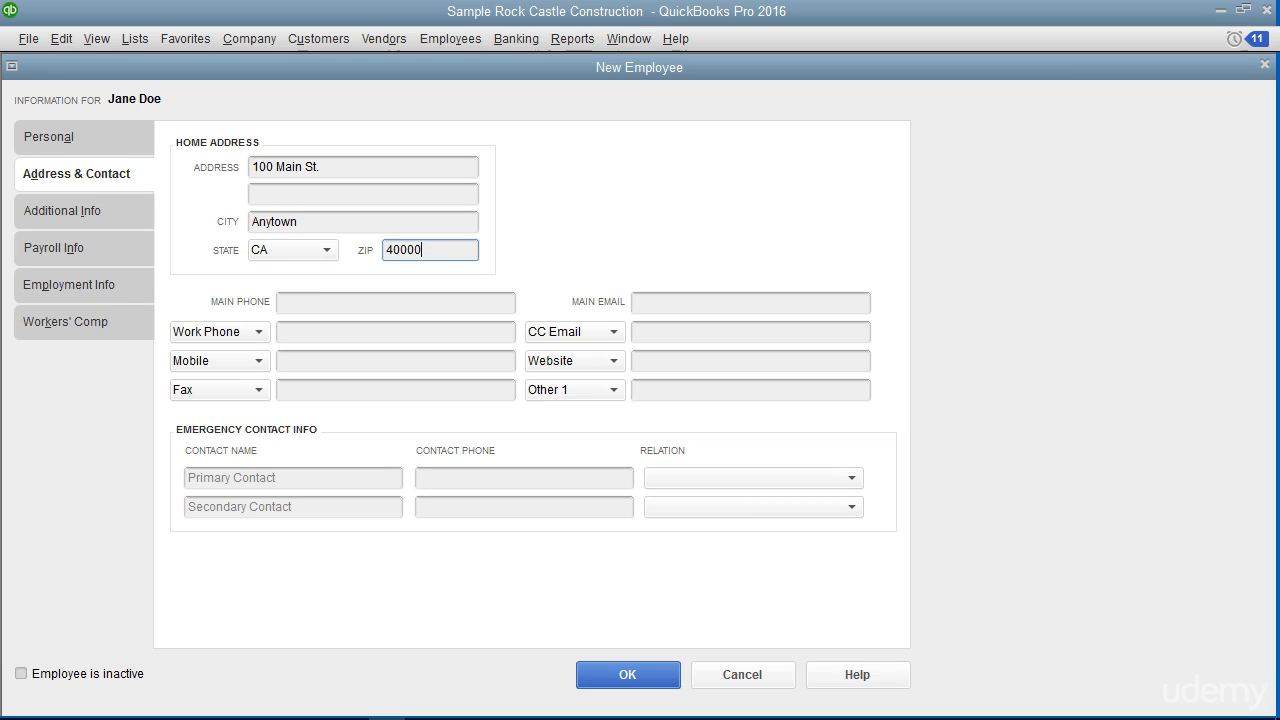
Enter the employee's main phone number on the Address & Contact page.
{"action": "left_click", "coordinate": [295, 305]}
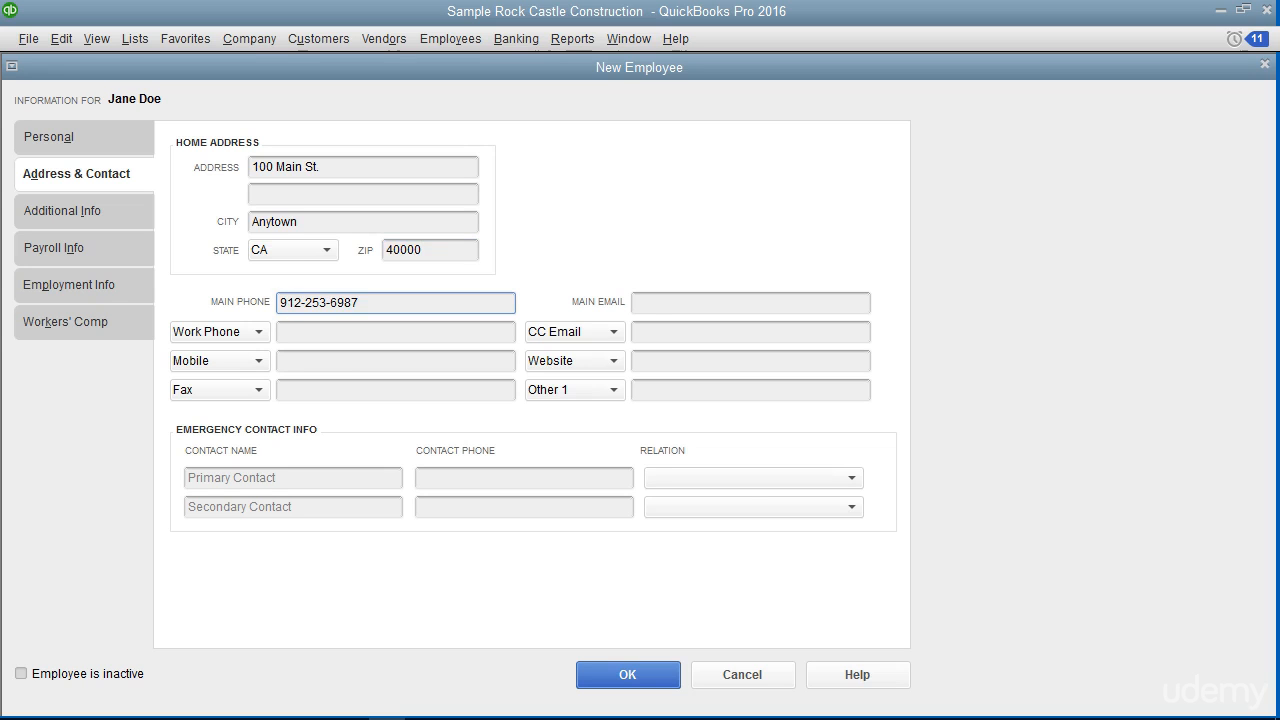
{"action": "left_click", "coordinate": [651, 300]}
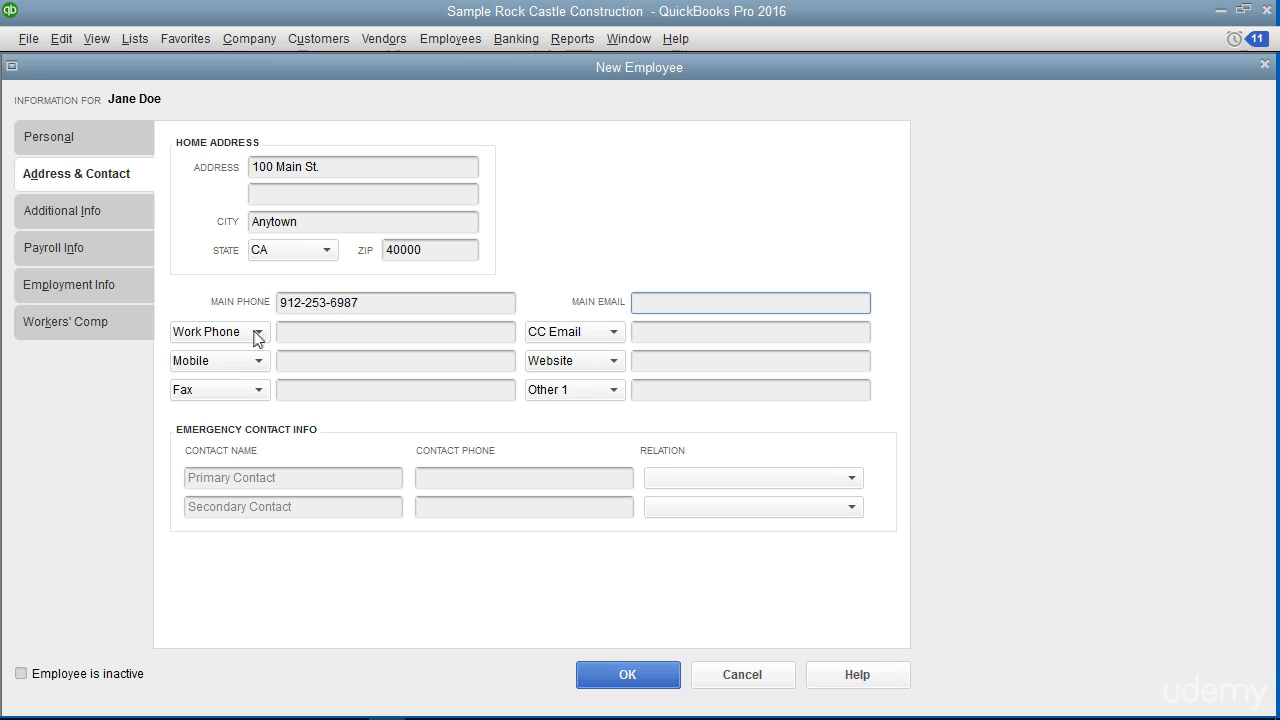
Check the contact number type list, keeping Work Phone as the second number's type.
{"action": "left_click", "coordinate": [259, 332]}
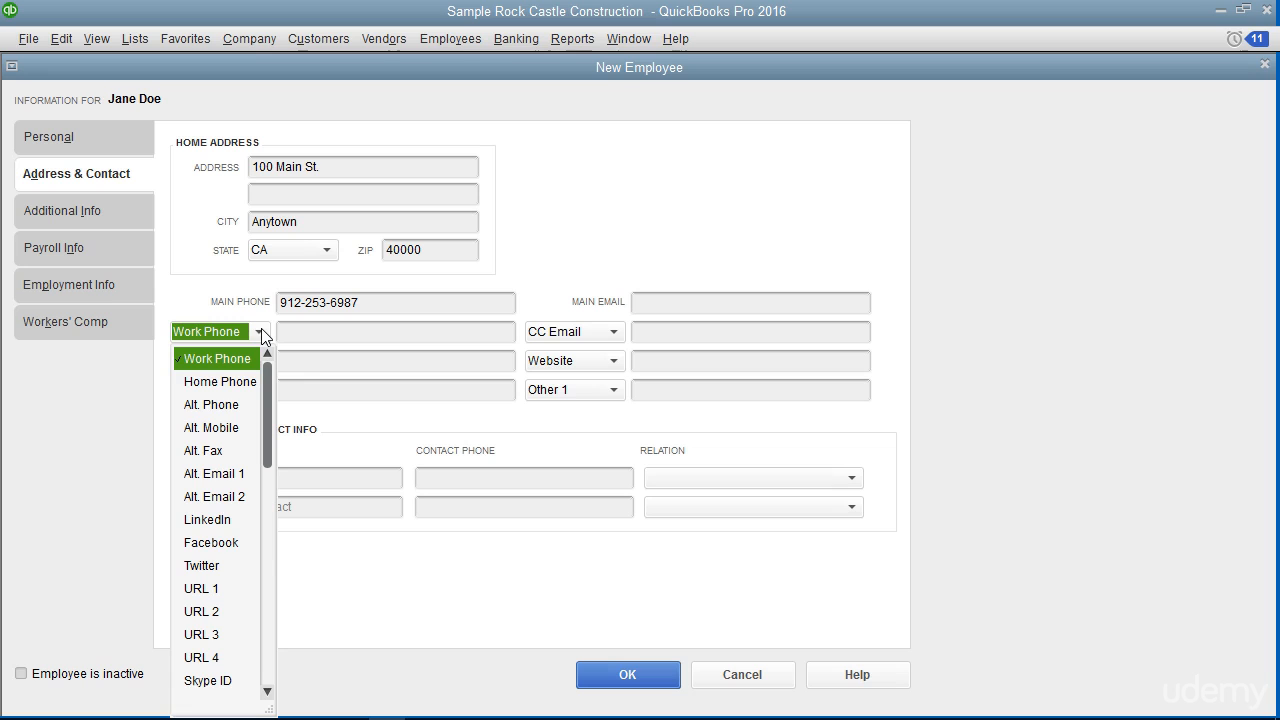
{"action": "left_click", "coordinate": [260, 332]}
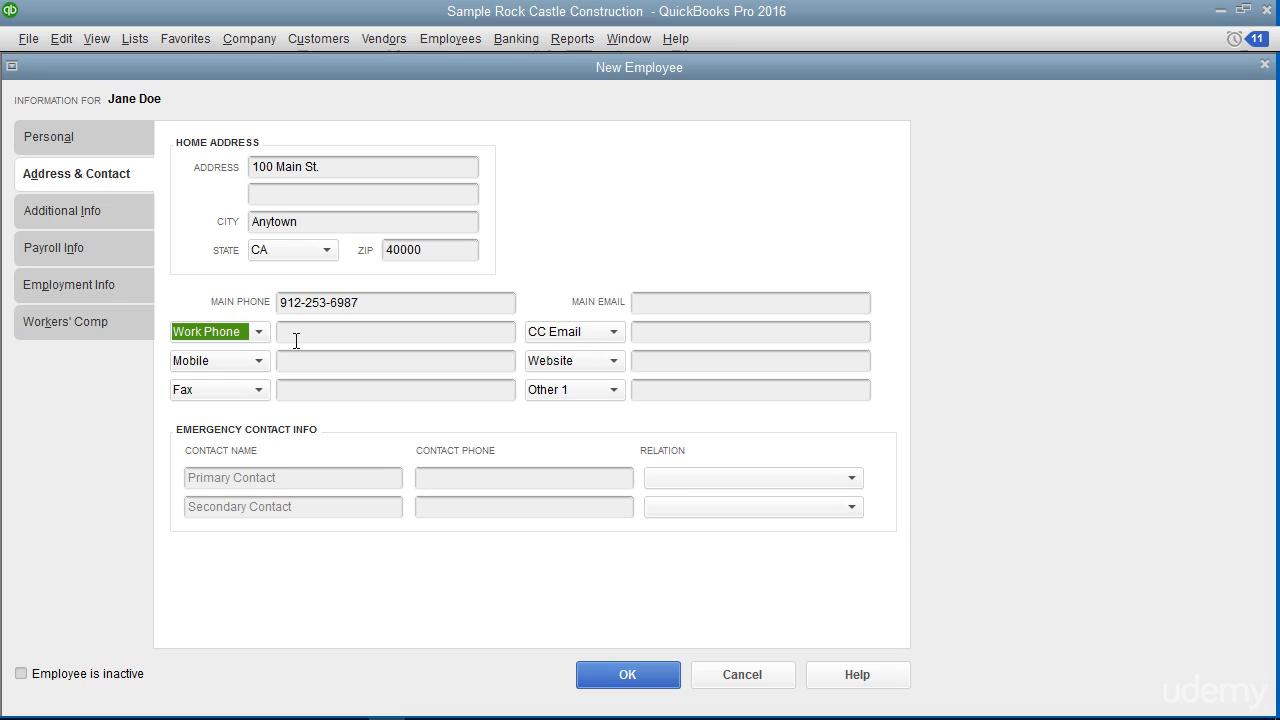
{"action": "left_click", "coordinate": [296, 341]}
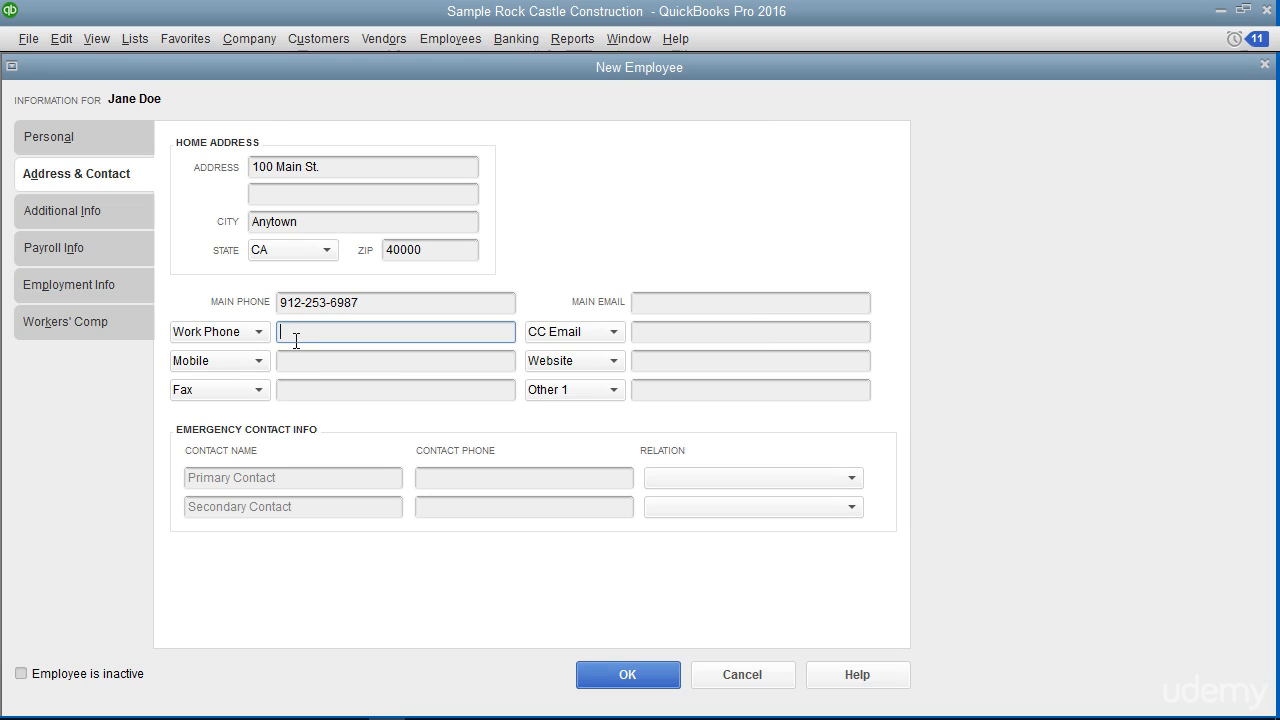
{"action": "left_click", "coordinate": [258, 331]}
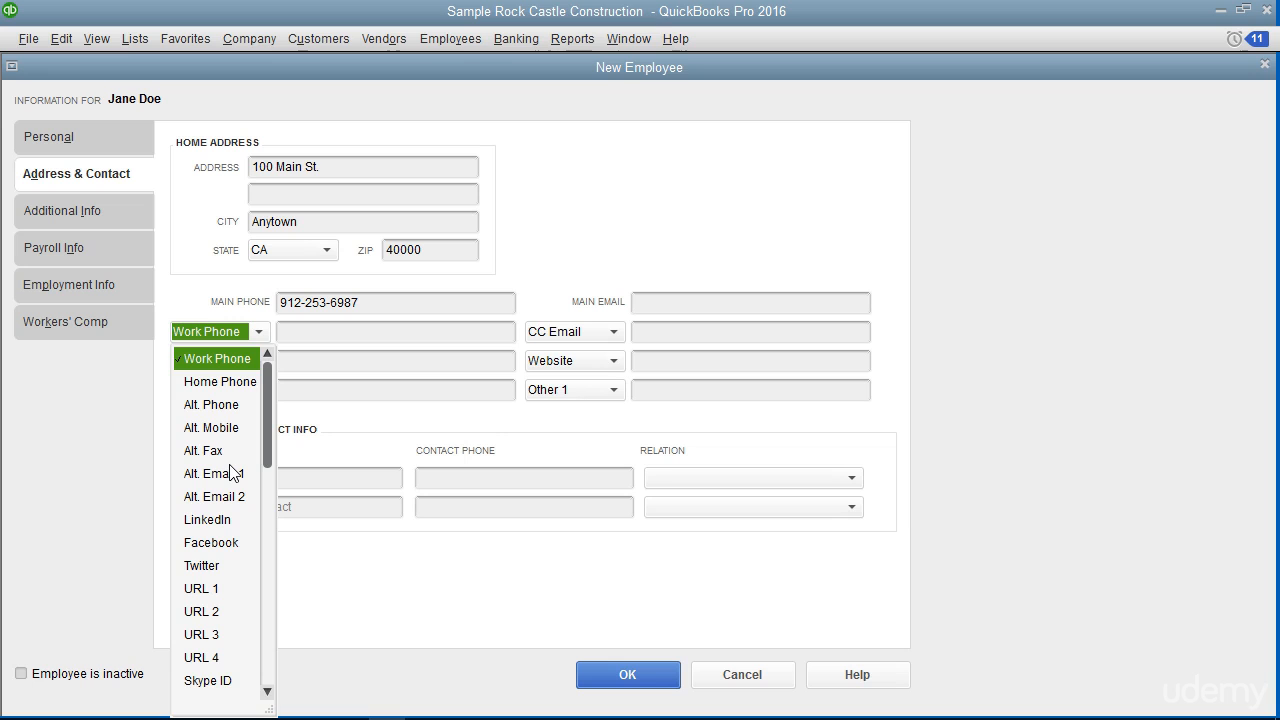
{"action": "scroll", "coordinate": [232, 472], "scroll_direction": "down", "scroll_amount": 1}
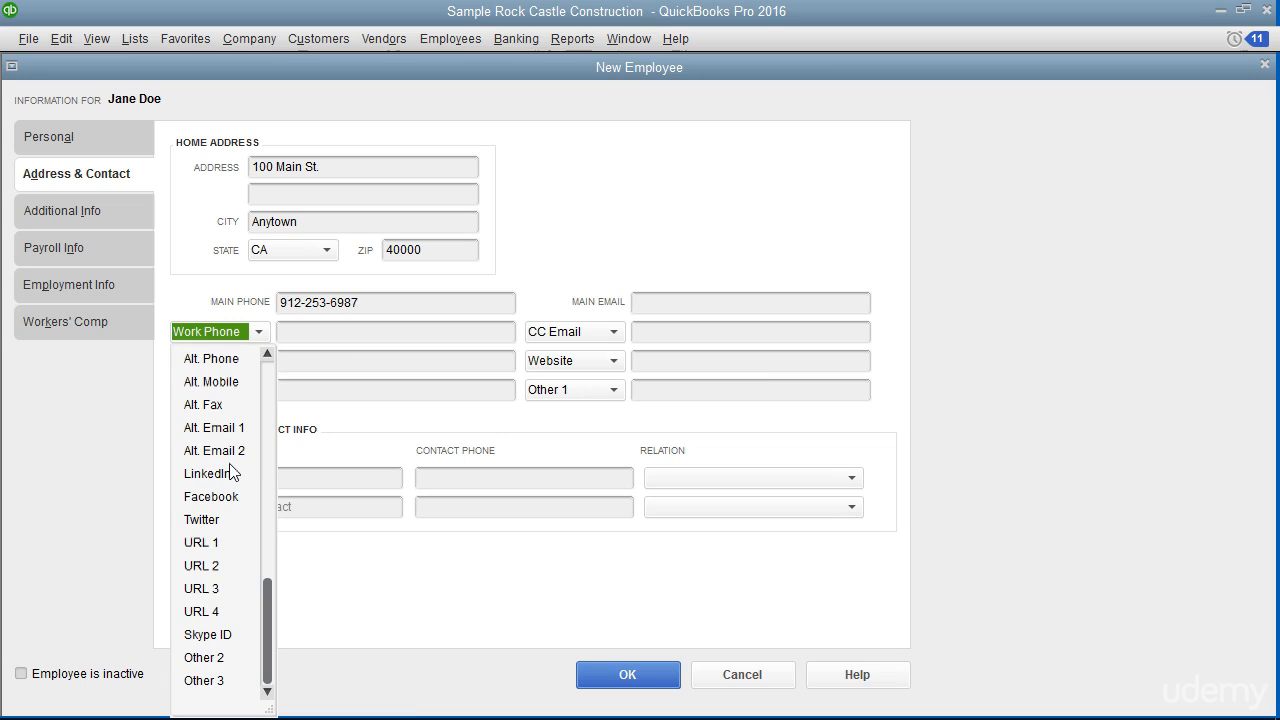
{"action": "left_click", "coordinate": [318, 332]}
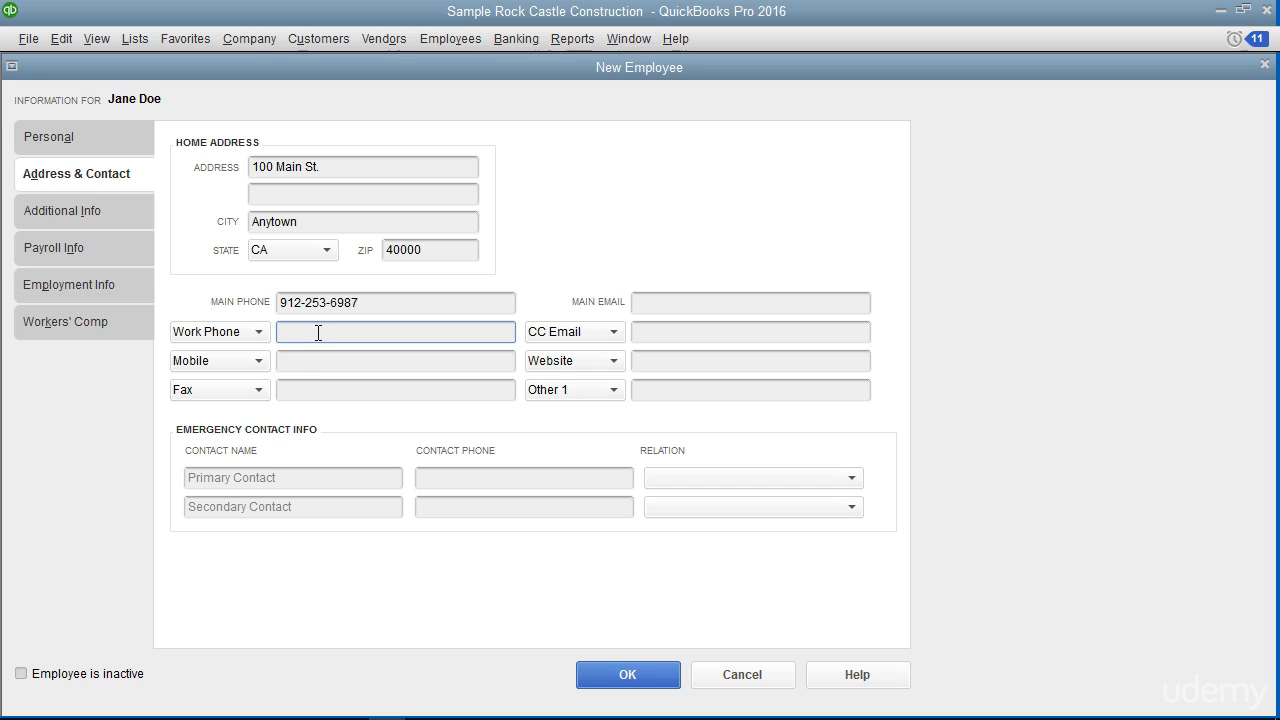
Review the Additional Info page's employee ID and custom fields, leaving them empty.
{"action": "left_click", "coordinate": [130, 214]}
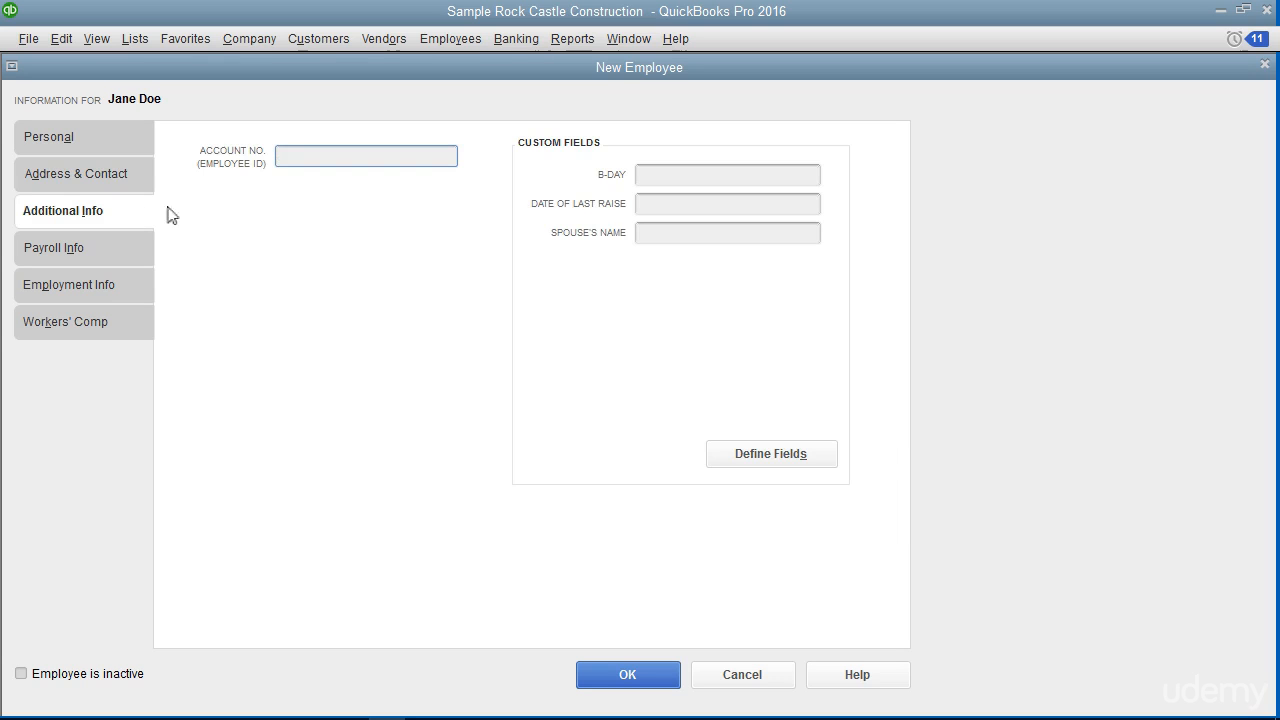
{"action": "left_click", "coordinate": [308, 155]}
{"action": "left_click", "coordinate": [564, 167]}
{"action": "left_click", "coordinate": [109, 247]}
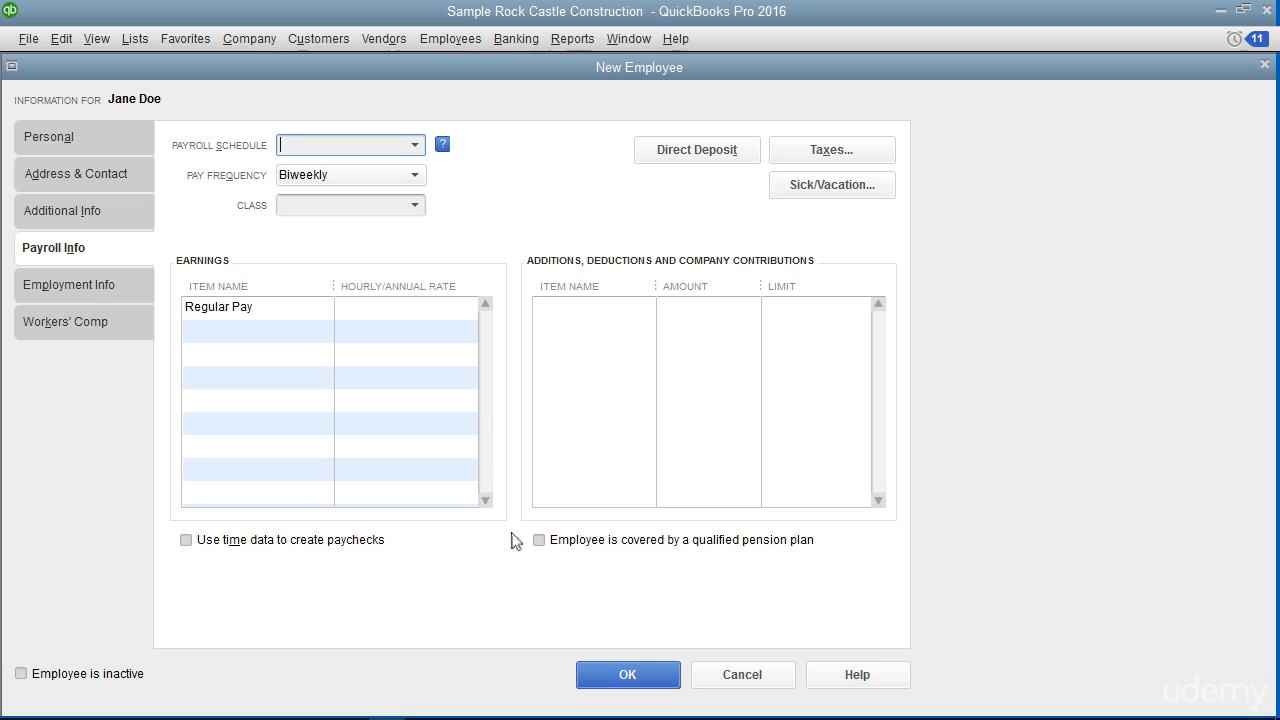
Save the employee from the Payroll Info page (Biweekly, Regular Pay), bringing up the tax setup prompt.
{"action": "left_click", "coordinate": [628, 675]}
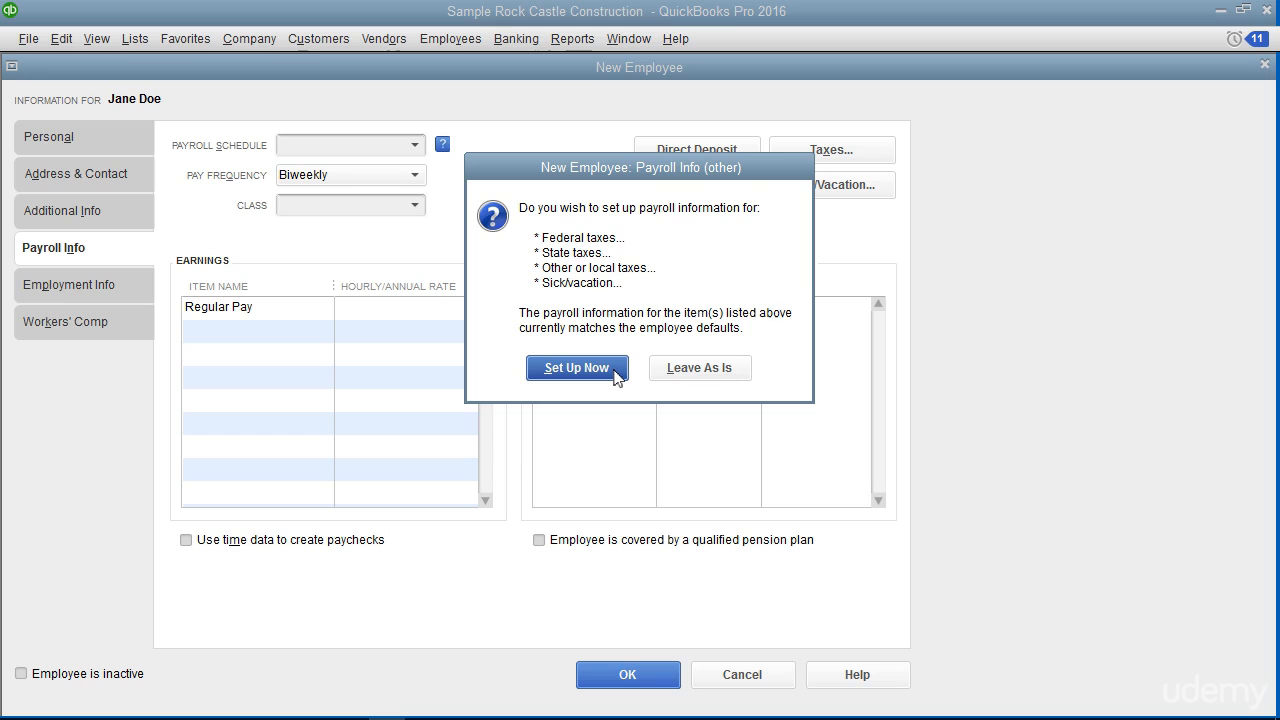
Set up taxes now, accepting federal defaults: Single, 0 allowances, Medicare, Social Security, FUTA.
{"action": "left_click", "coordinate": [577, 368]}
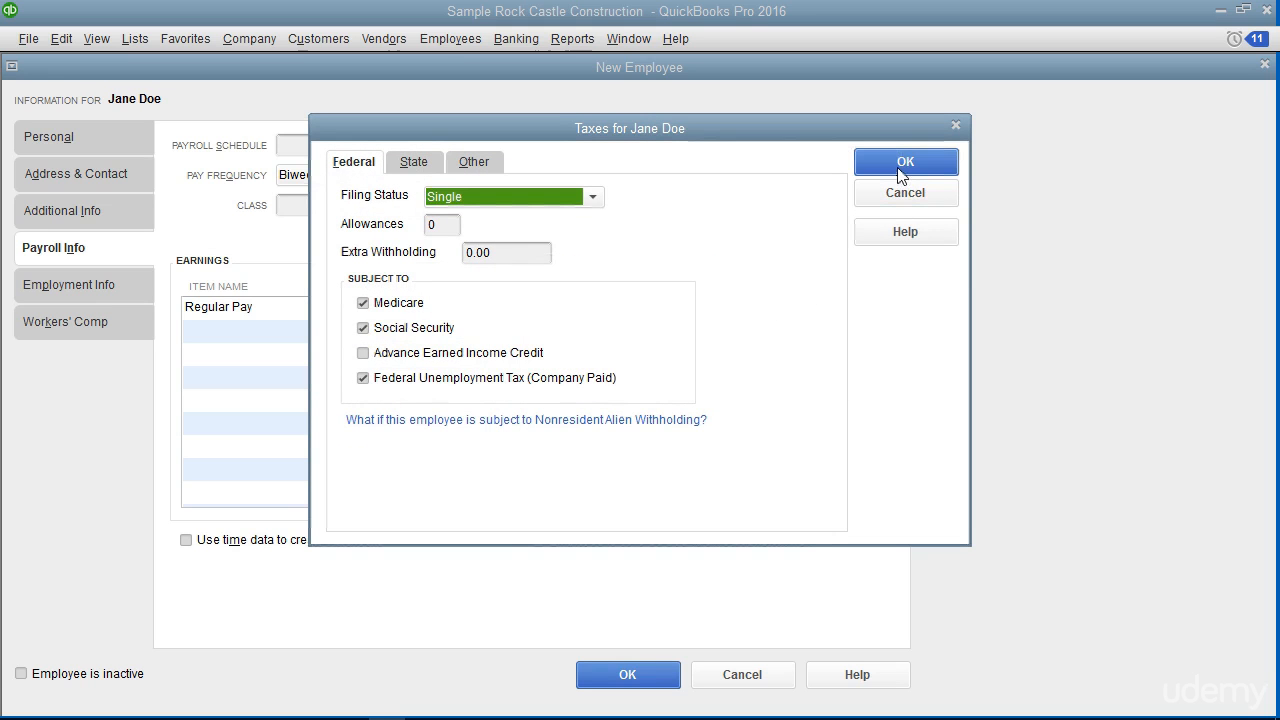
{"action": "left_click", "coordinate": [877, 199]}
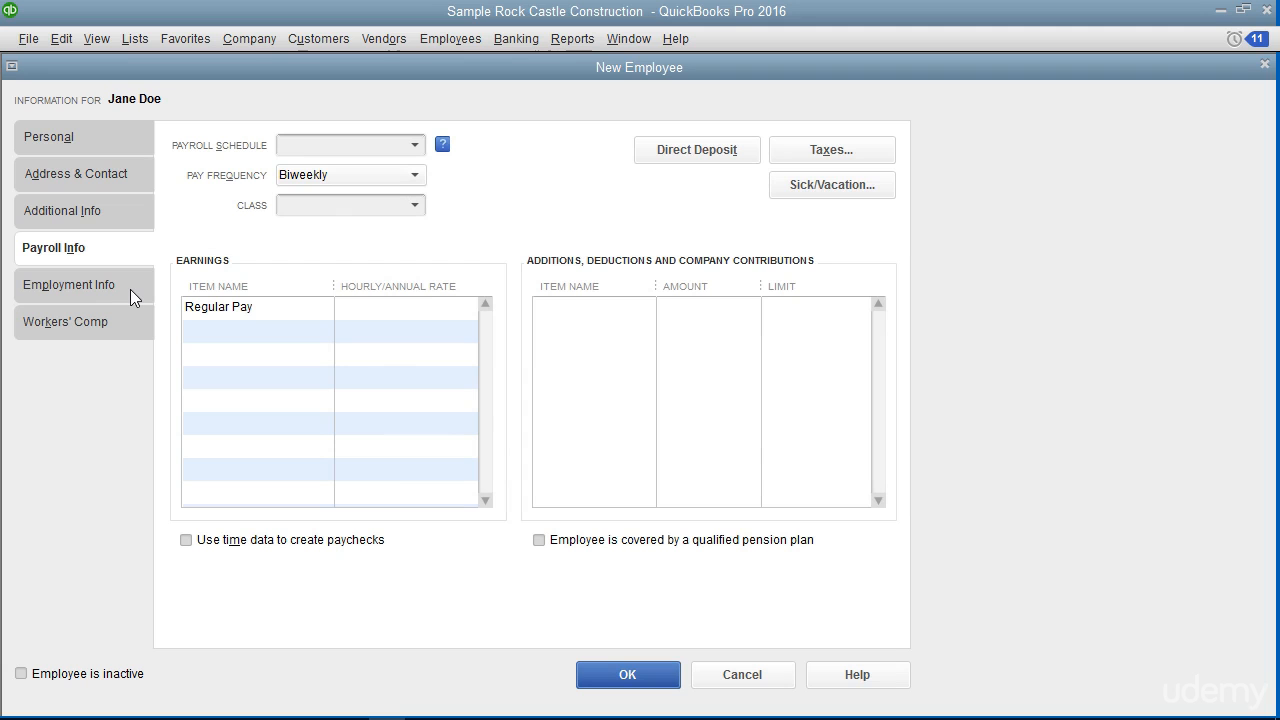
Review the hire, original hire, adjusted service and release dates, with hire date 12/15/2020.
{"action": "left_click", "coordinate": [131, 291]}
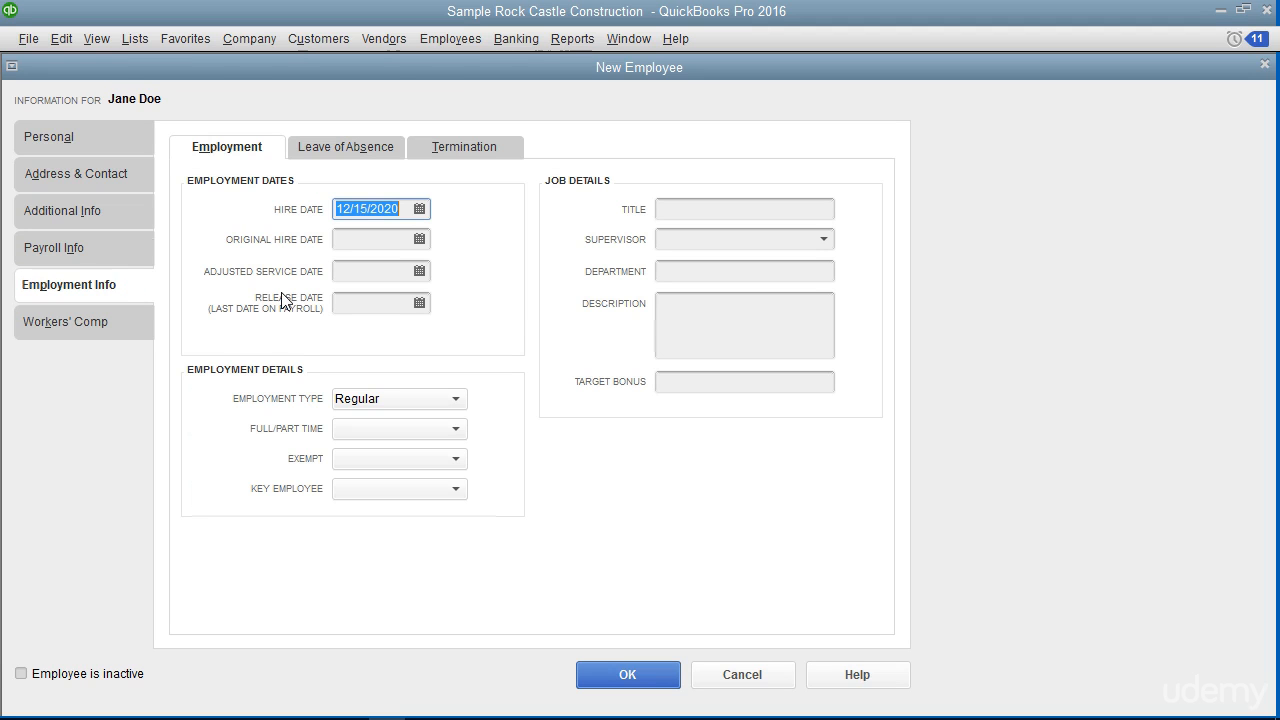
{"action": "left_click", "coordinate": [366, 219]}
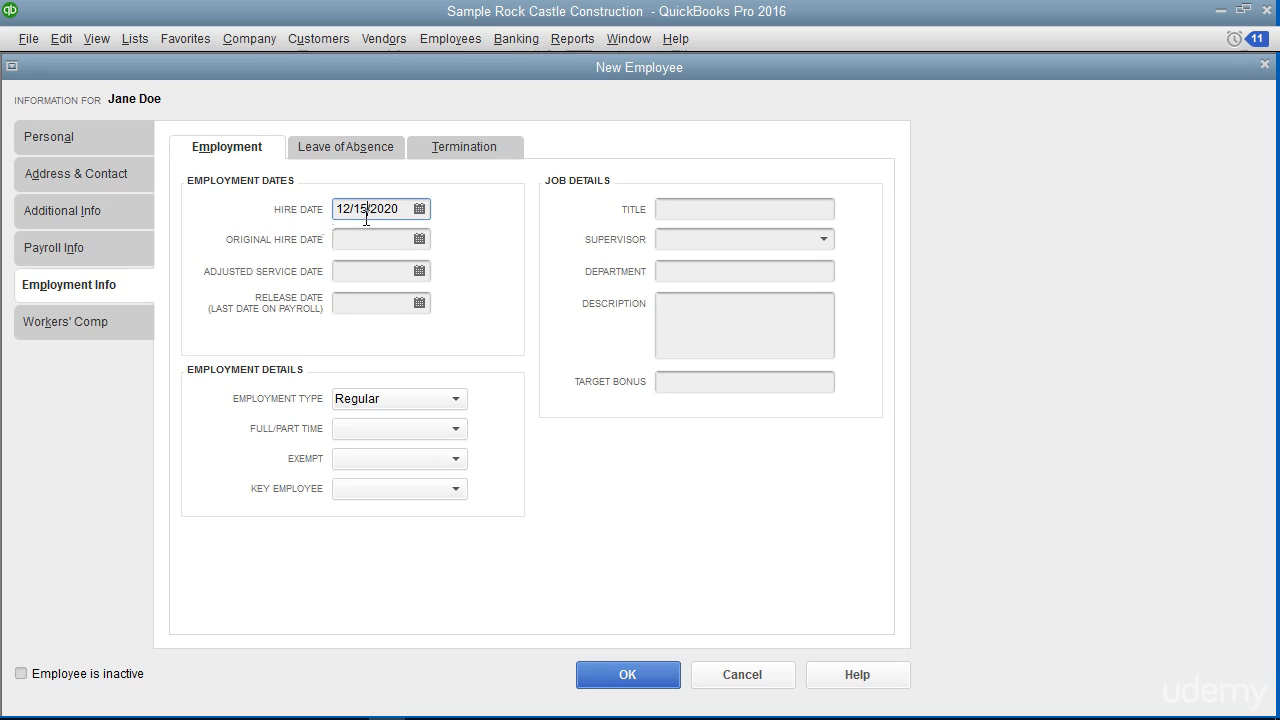
{"action": "left_click", "coordinate": [364, 240]}
{"action": "left_click", "coordinate": [359, 272]}
{"action": "left_click", "coordinate": [351, 306]}
{"action": "left_click", "coordinate": [297, 371]}
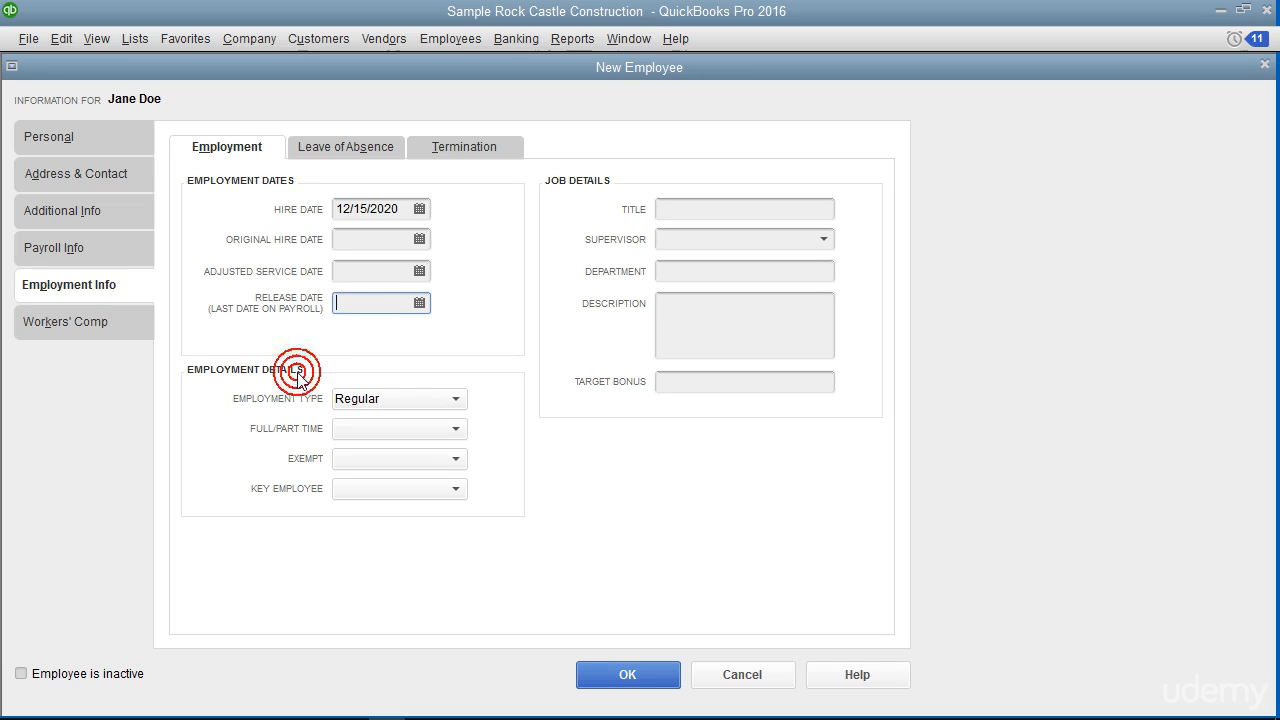
Keep the employment type Regular and set the employee to Full-time.
{"action": "left_click", "coordinate": [362, 400]}
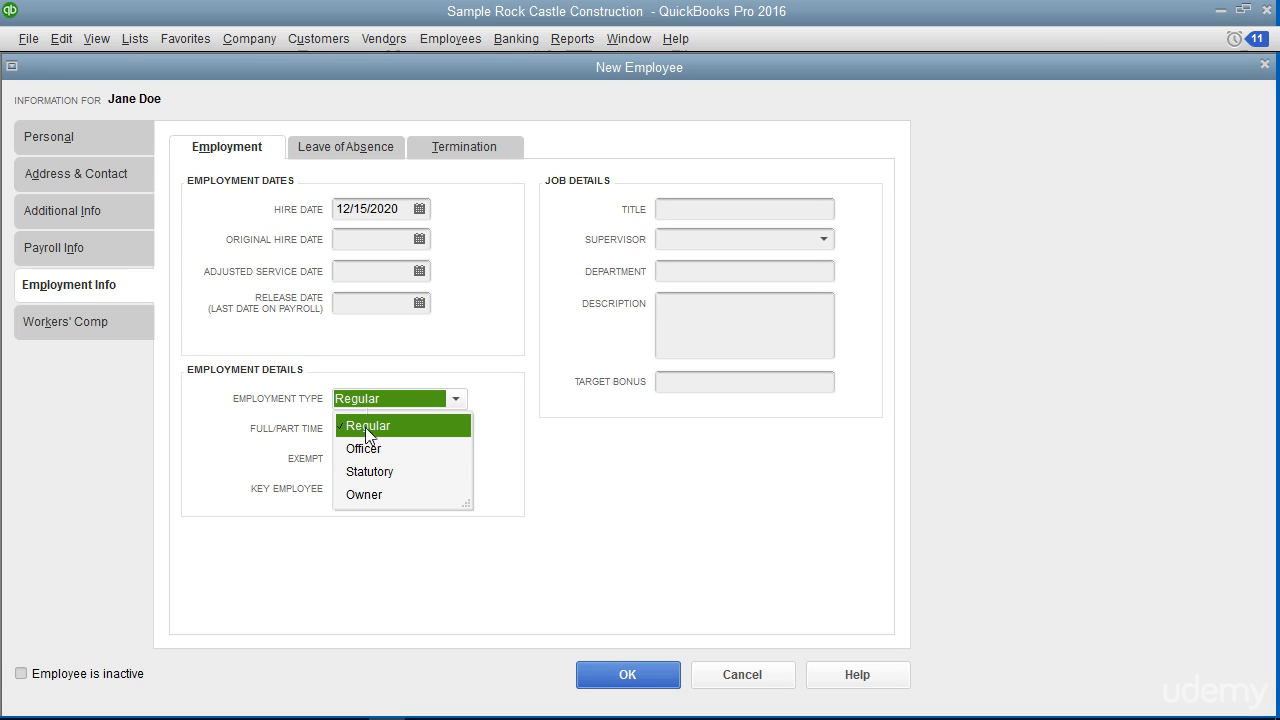
{"action": "left_click", "coordinate": [365, 427]}
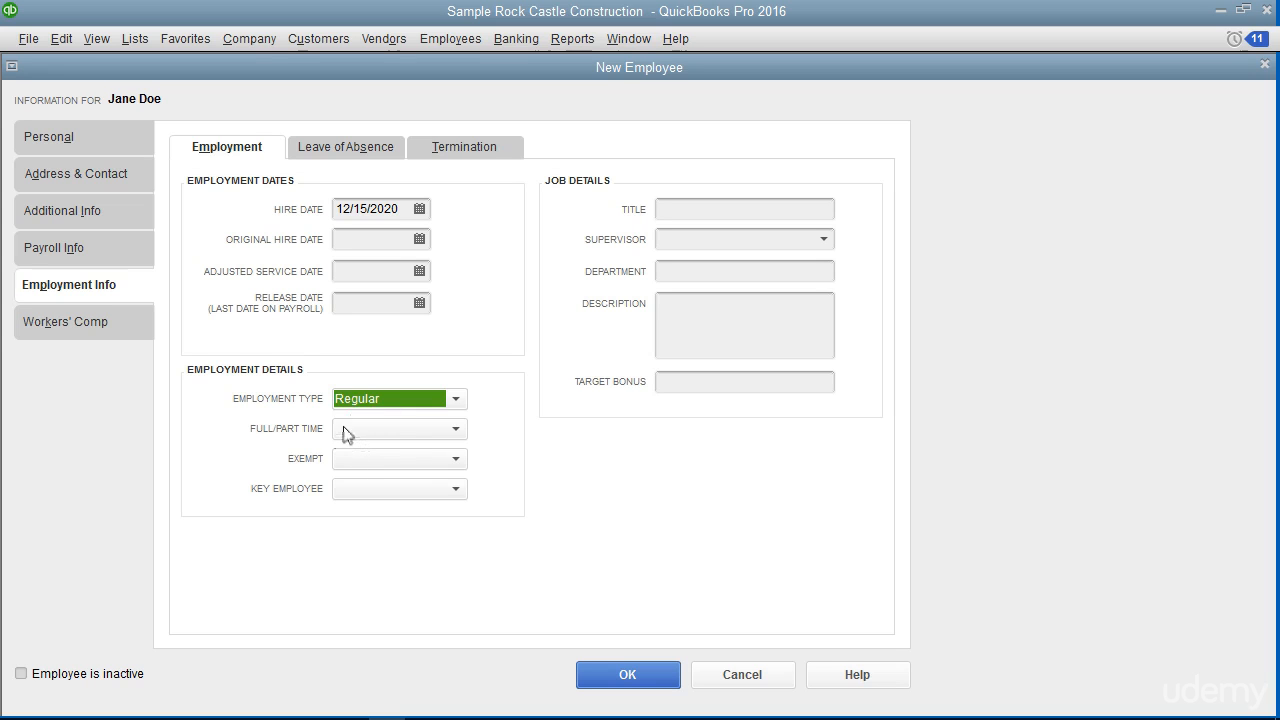
{"action": "left_click", "coordinate": [348, 430]}
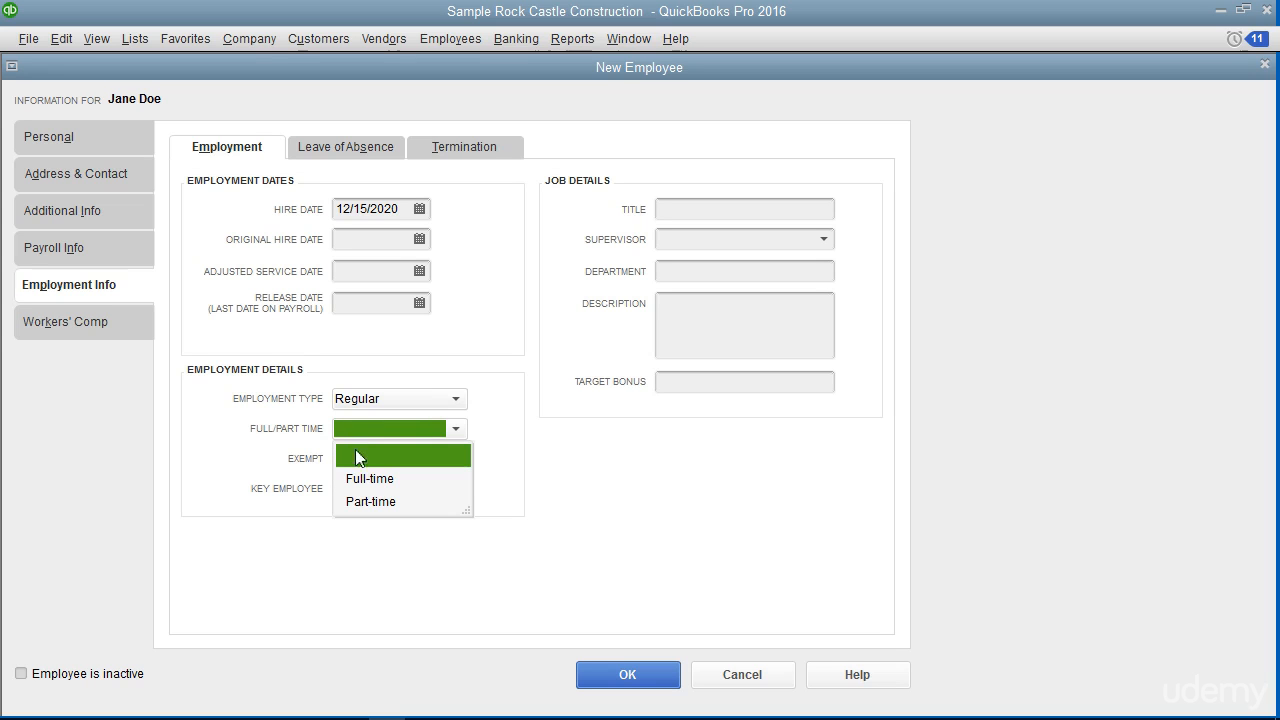
{"action": "left_click", "coordinate": [366, 482]}
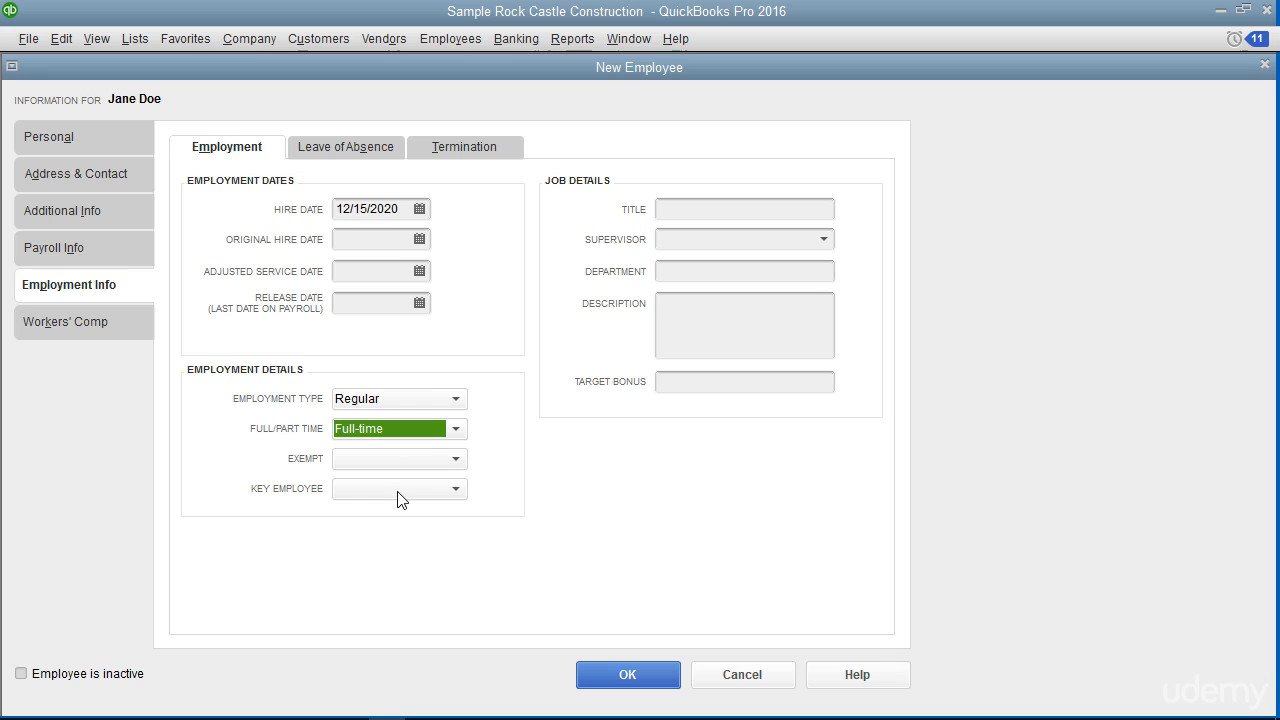
{"action": "left_click", "coordinate": [578, 184]}
{"action": "left_click", "coordinate": [111, 329]}
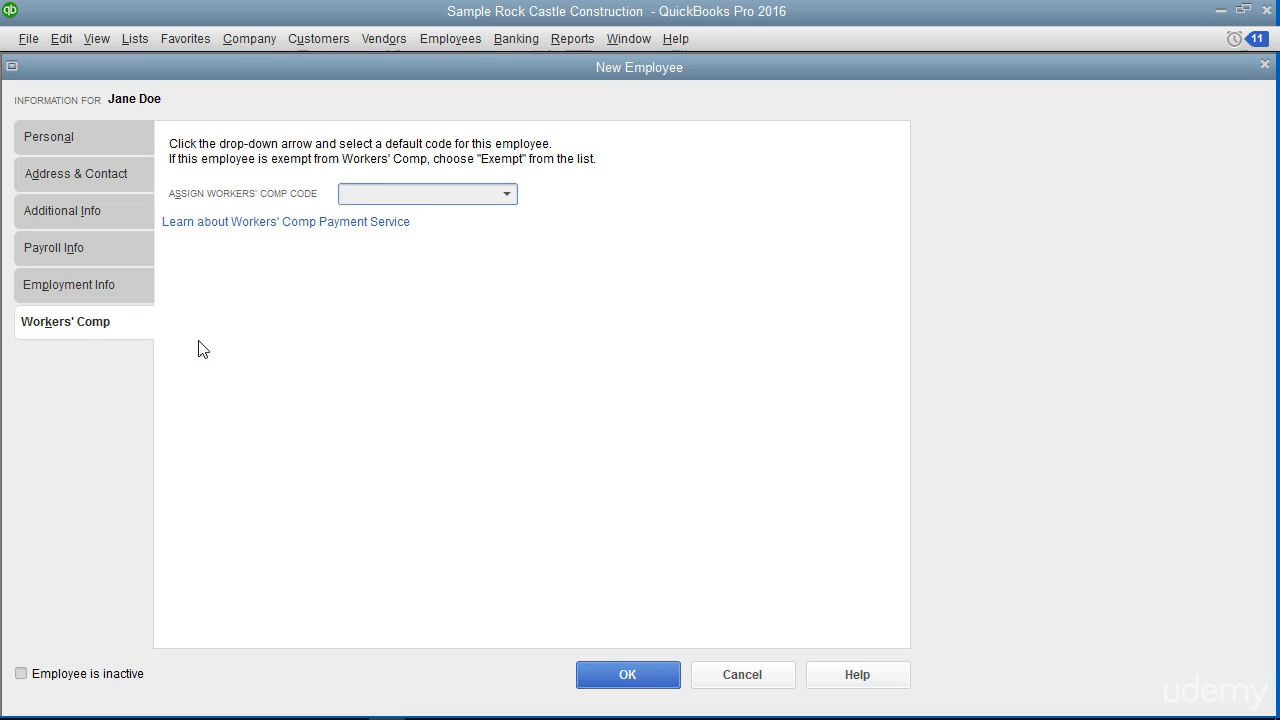
Leave the workers' comp code blank and save the new employee to the Employee Center.
{"action": "left_click", "coordinate": [647, 680]}
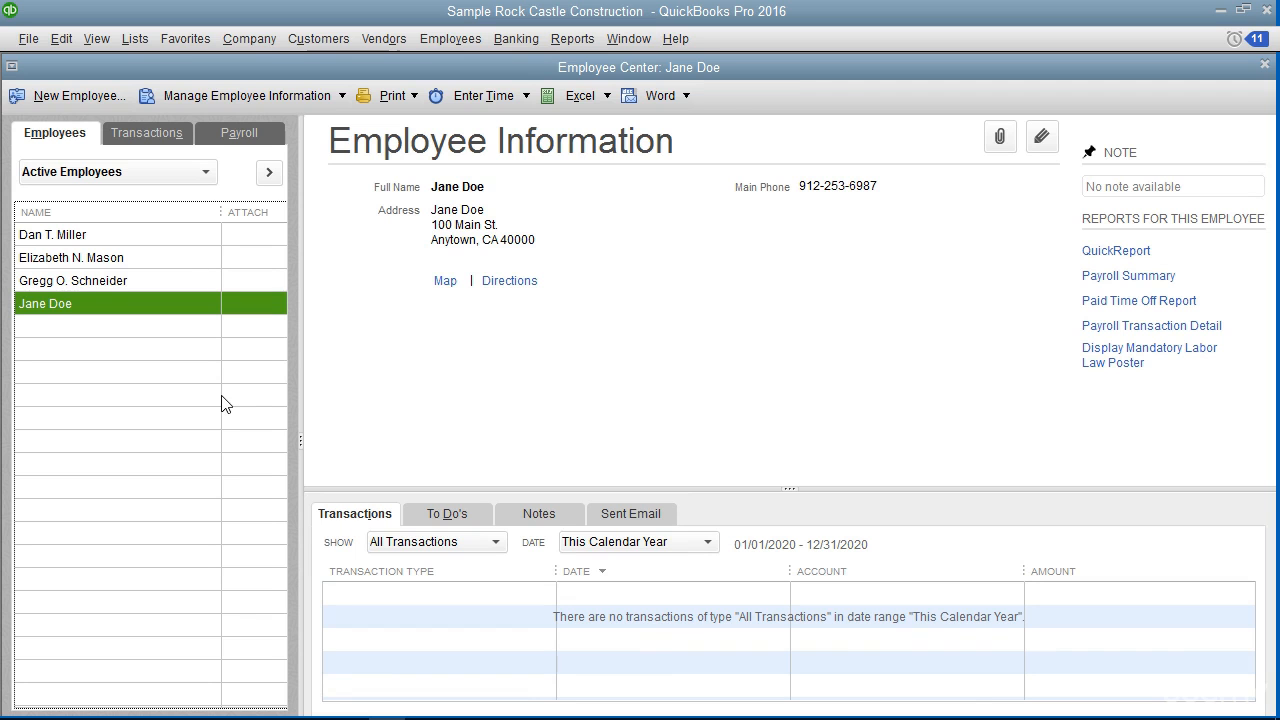
Select the new hire in the Employee Center list and open her record in Edit Employee.
{"action": "left_click", "coordinate": [117, 308]}
{"action": "double_click", "coordinate": [127, 314]}
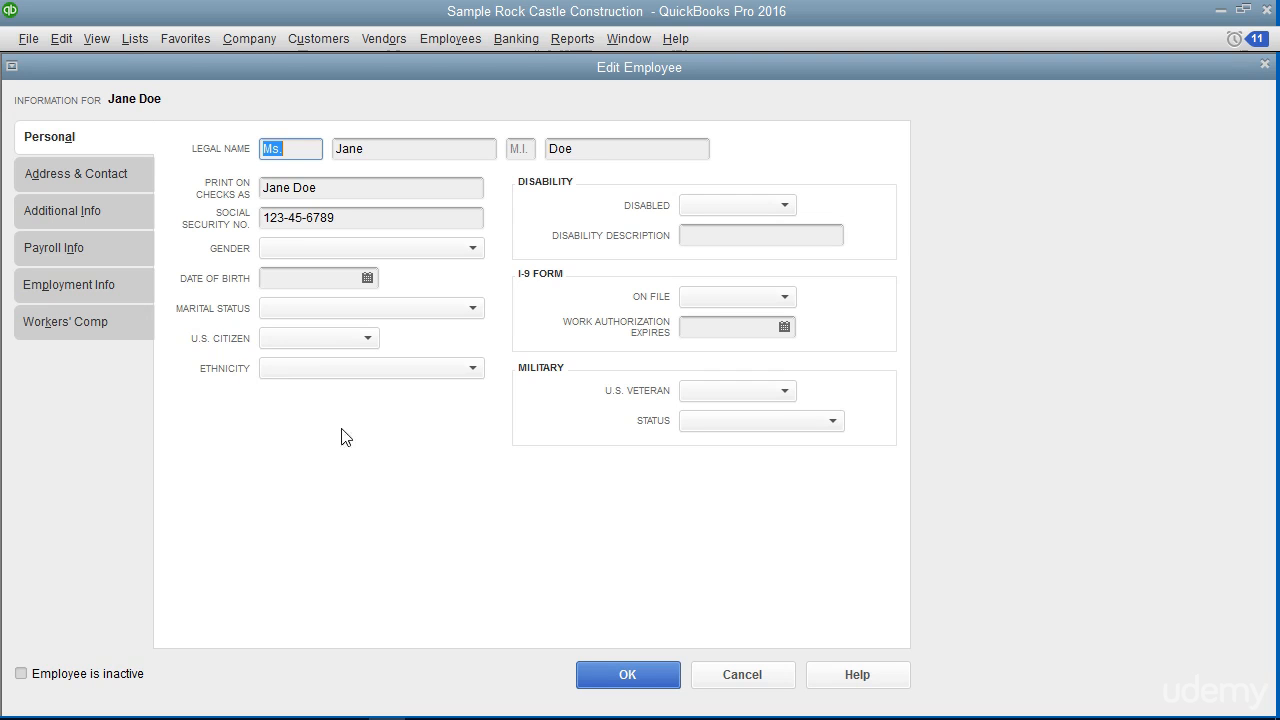
Close the Edit Employee window with OK, returning to the employee's information.
{"action": "left_click", "coordinate": [617, 678]}
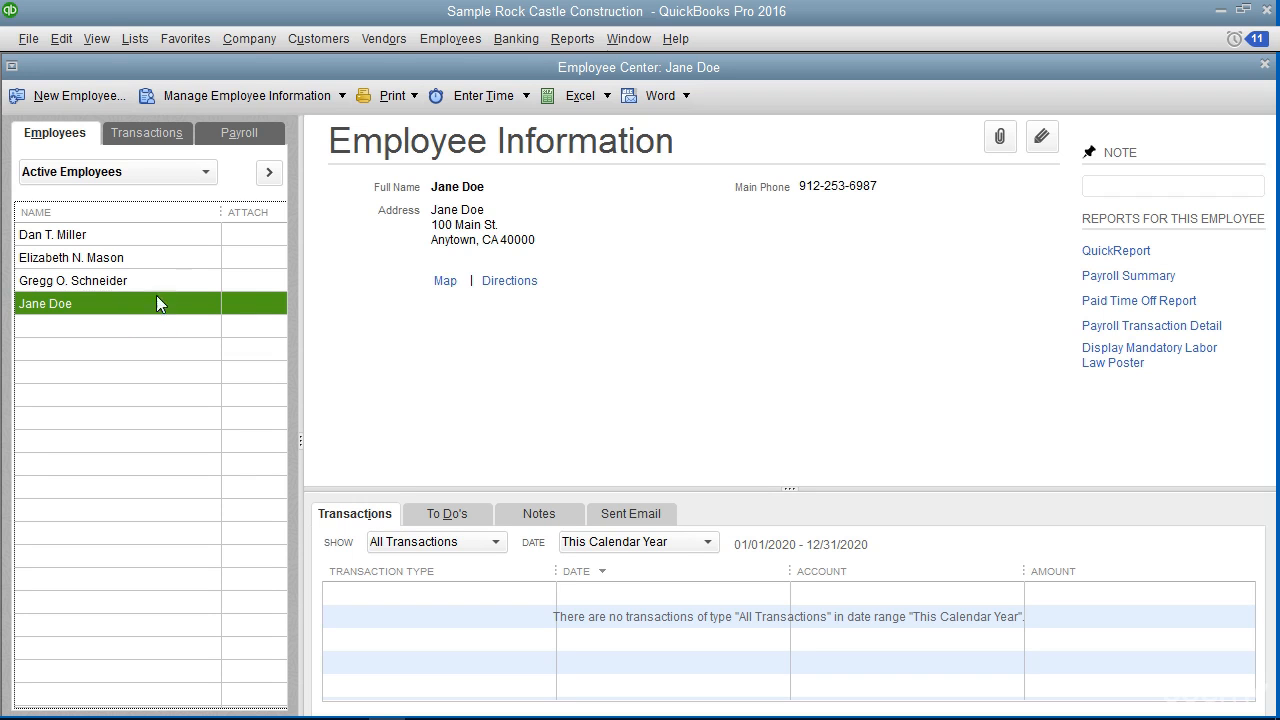
Choose Delete Employee from the Edit menu for the selected new hire's record.
{"action": "left_click", "coordinate": [62, 38]}
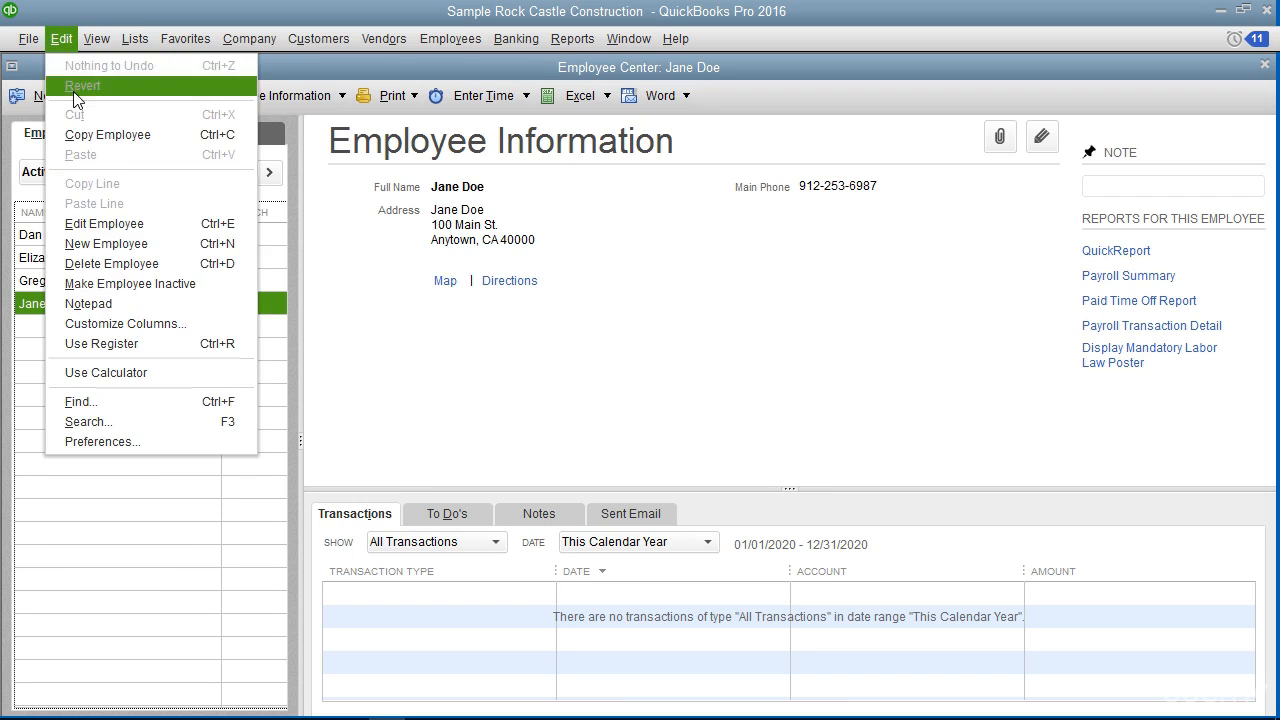
{"action": "left_click", "coordinate": [132, 268]}
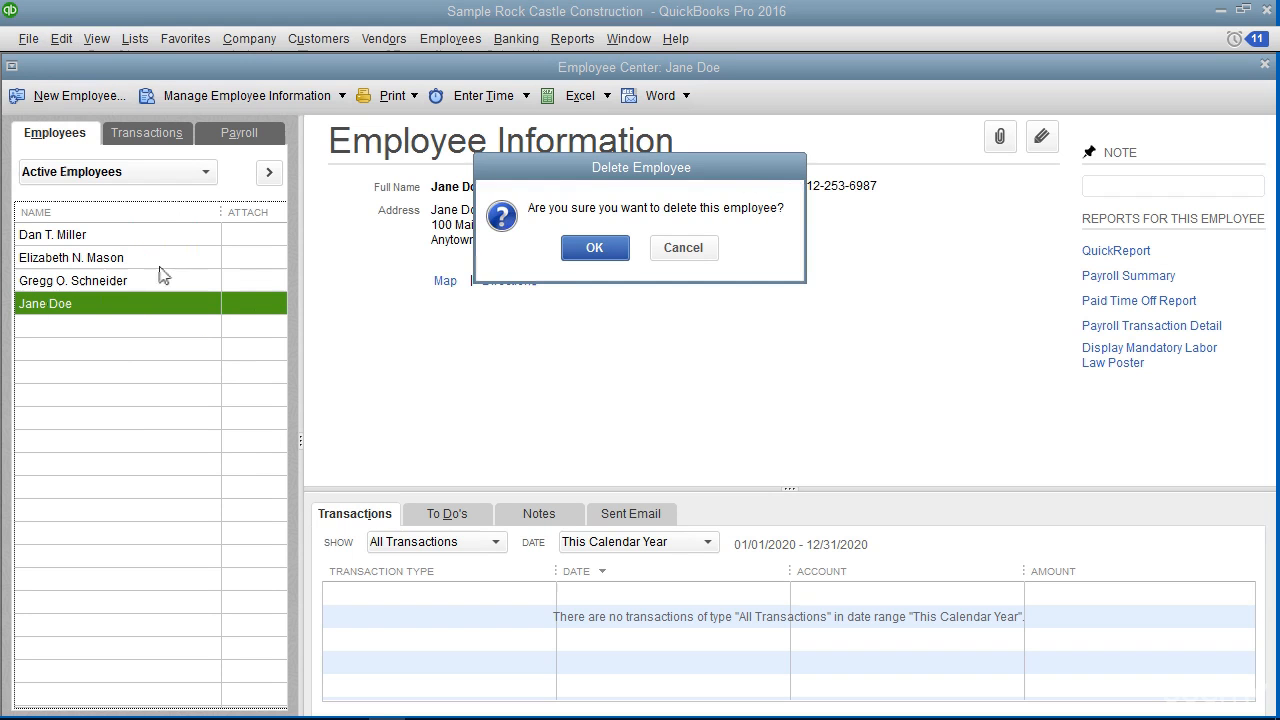